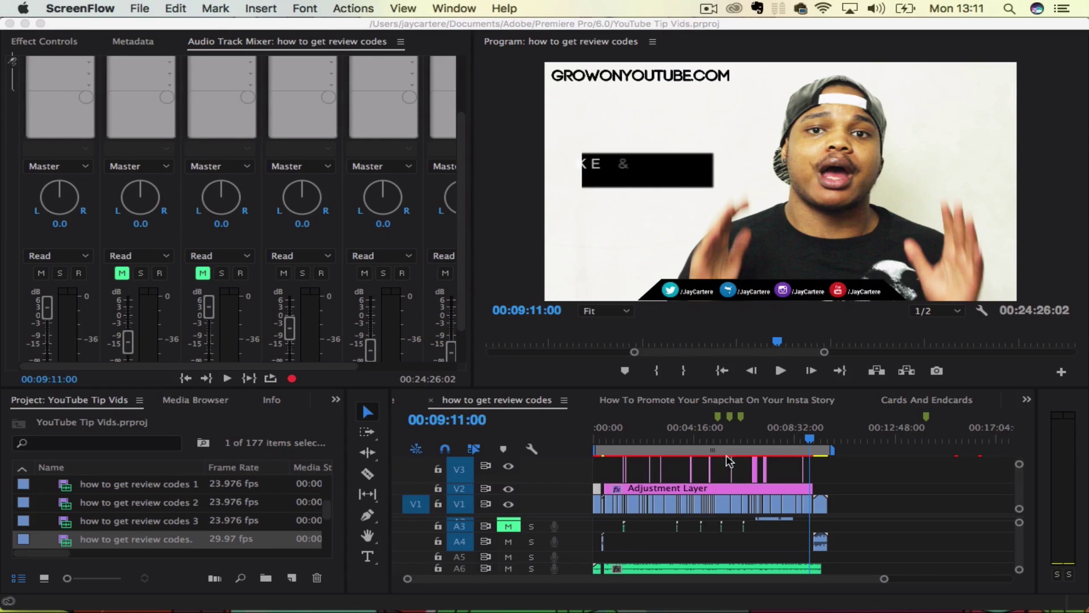
# - Select the last clip on V1 and view its effect and volume settings
pyautogui.click(778, 484)
pyautogui.click(778, 485)
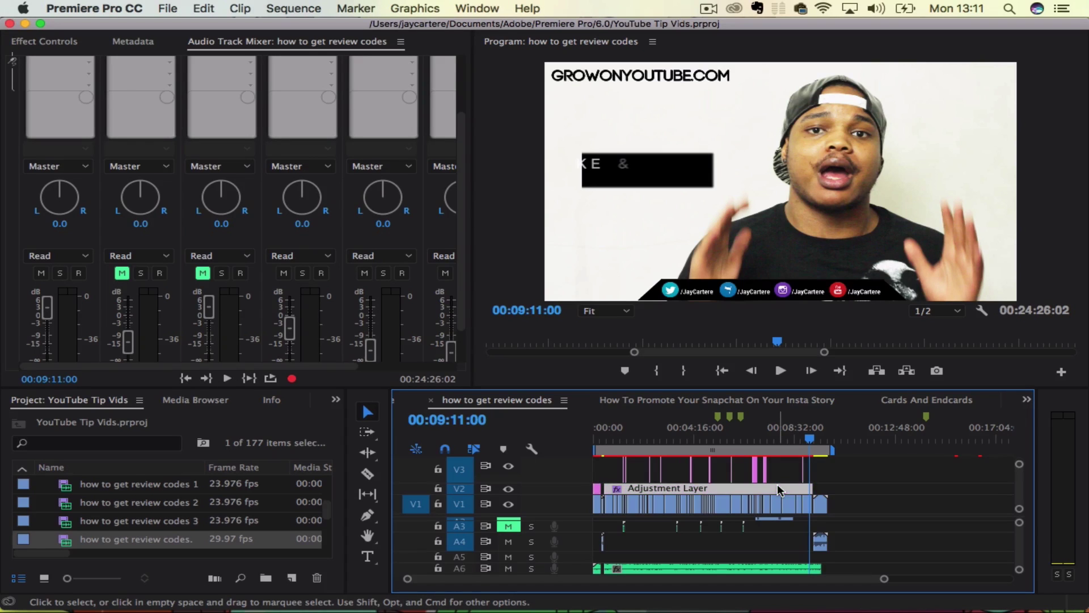
pyautogui.click(809, 504)
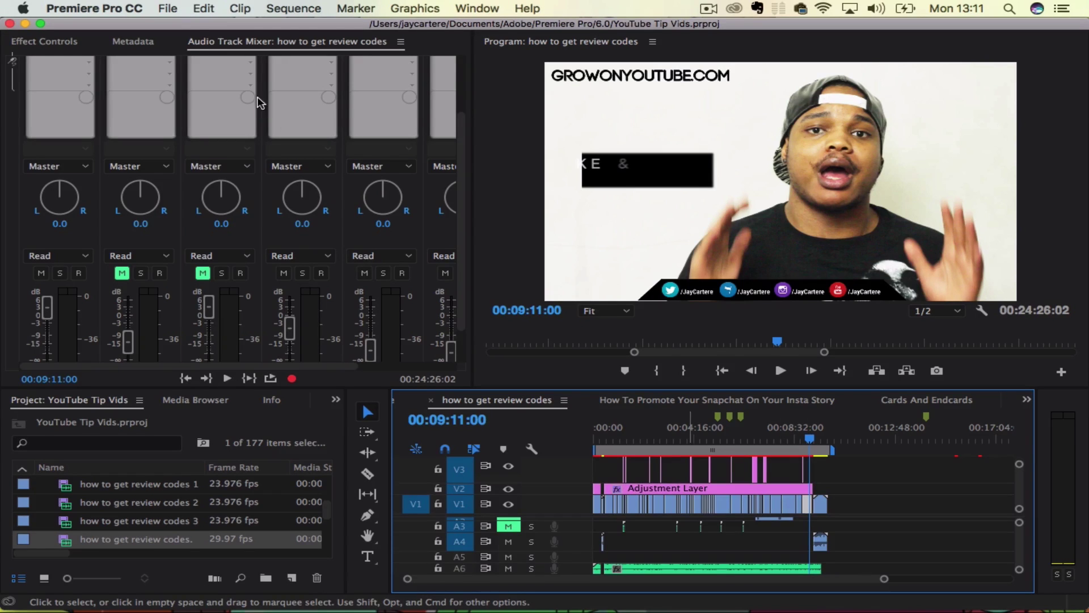
pyautogui.click(38, 45)
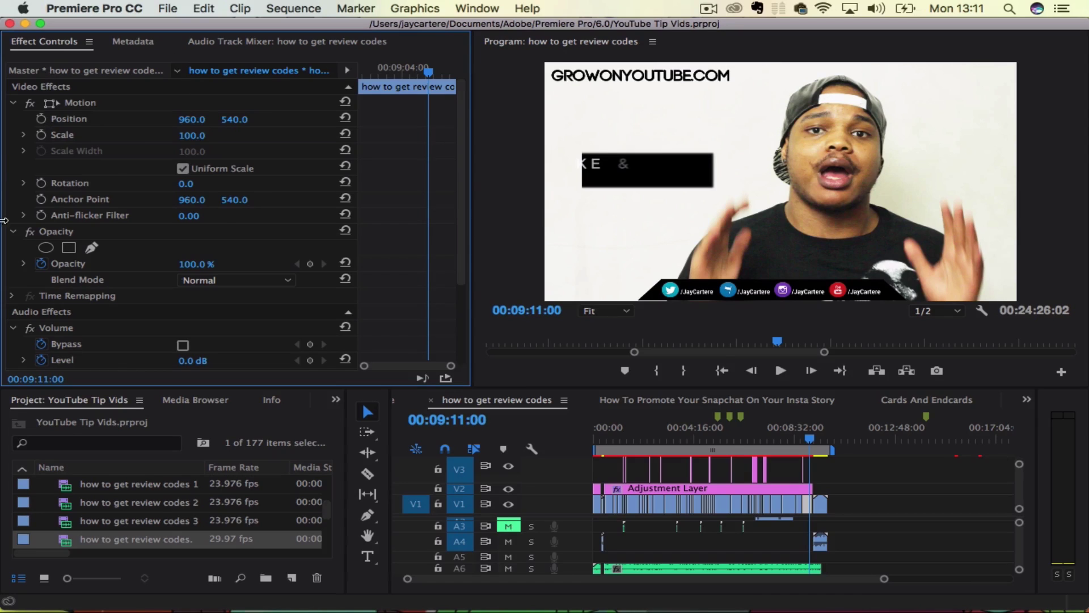
# - Close the Audio Track Mixer panel and reopen it from the panel list
pyautogui.click(290, 44)
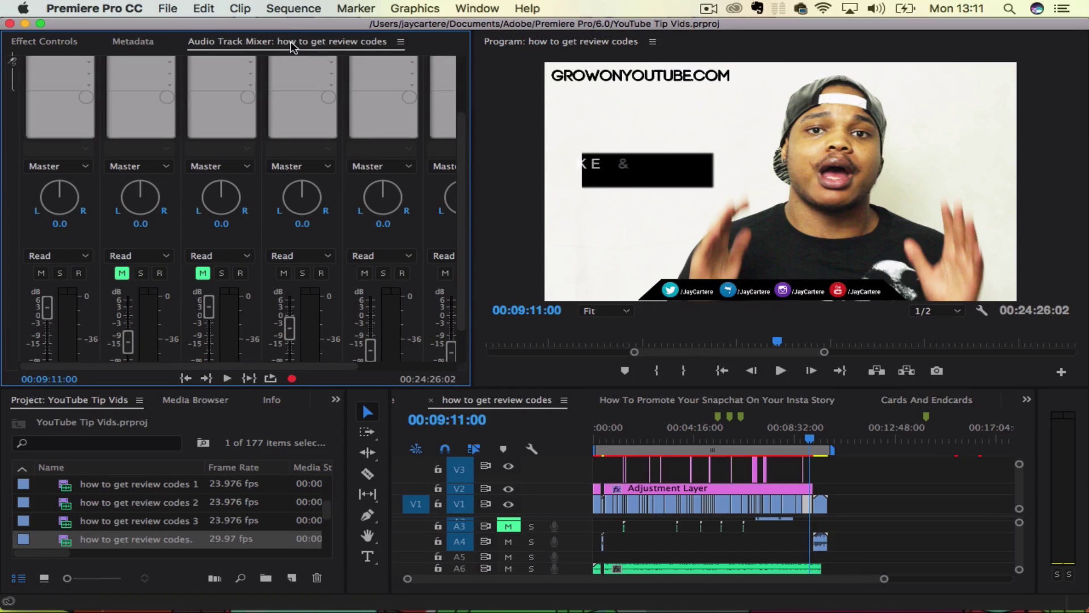
pyautogui.click(401, 43)
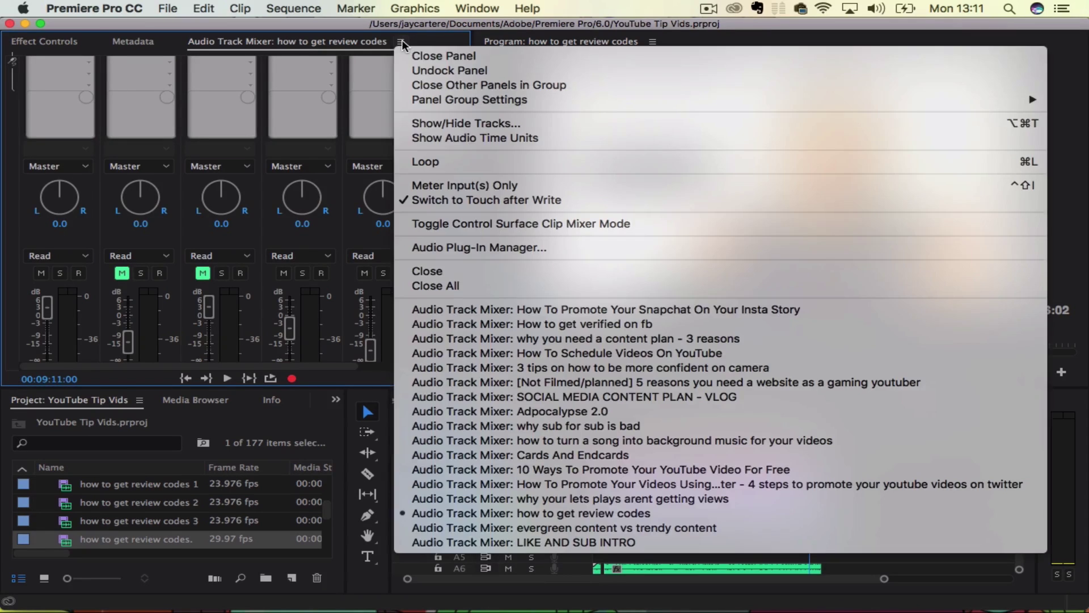
pyautogui.click(418, 51)
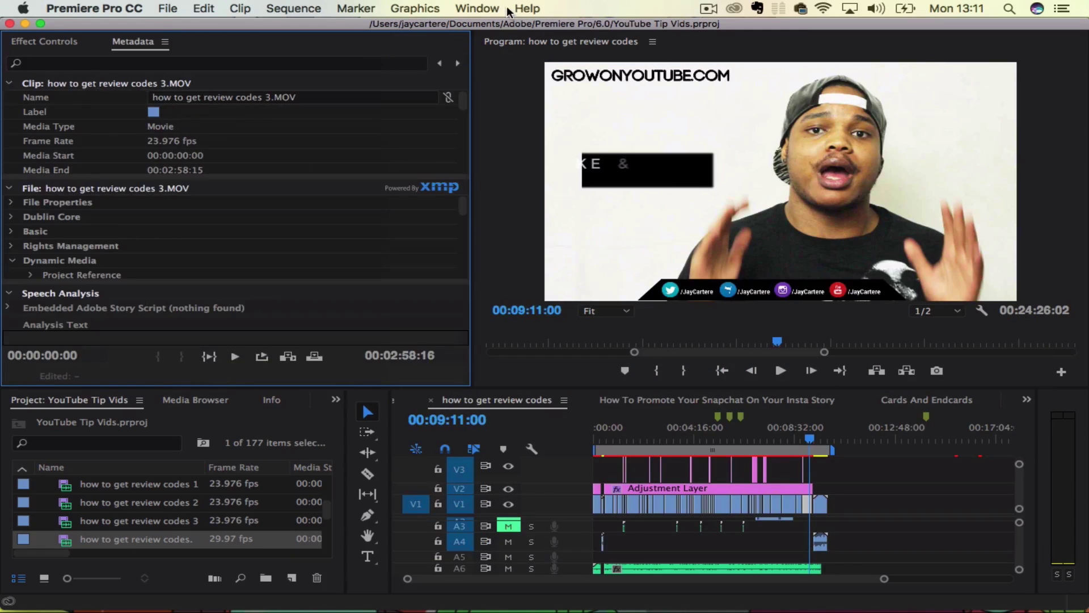
pyautogui.click(468, 9)
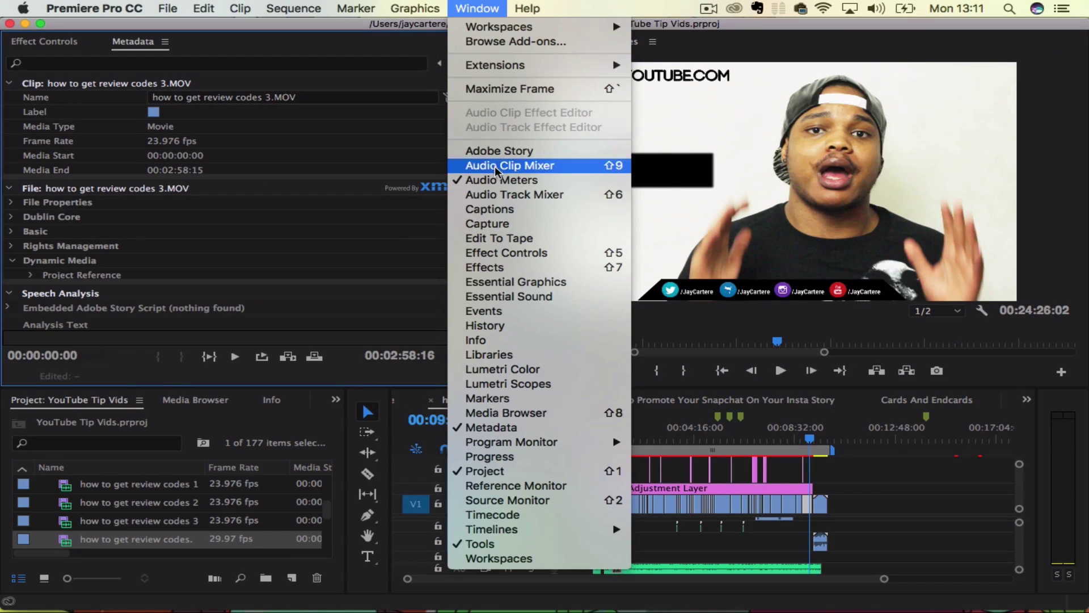
pyautogui.click(501, 196)
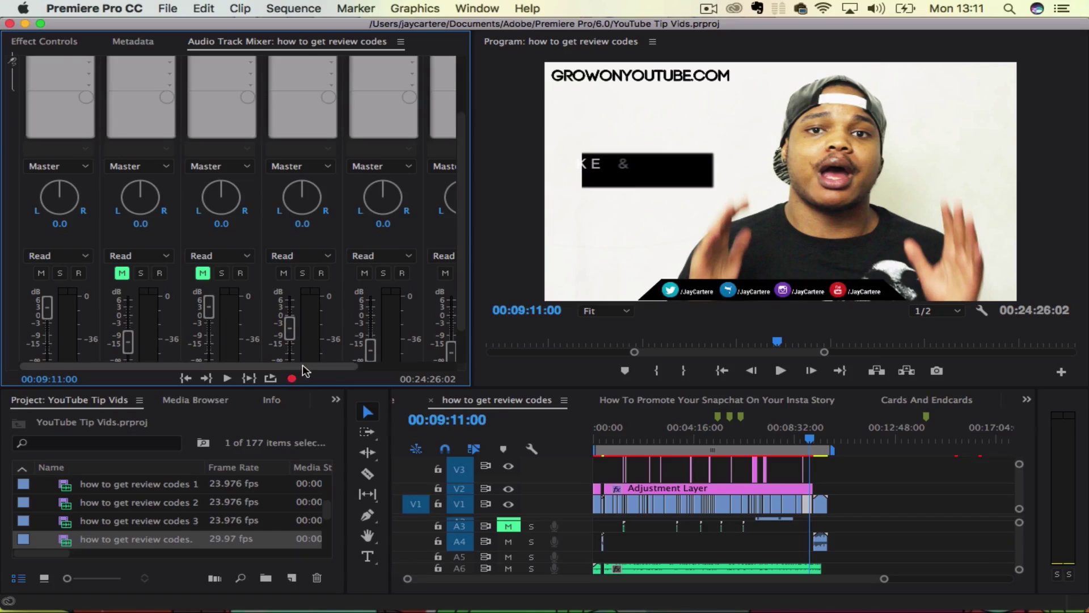
# - Show mixer track names and fader values, then zoom the timeline back to the full sequence
pyautogui.moveTo(250, 366); pyautogui.dragTo(502, 211)
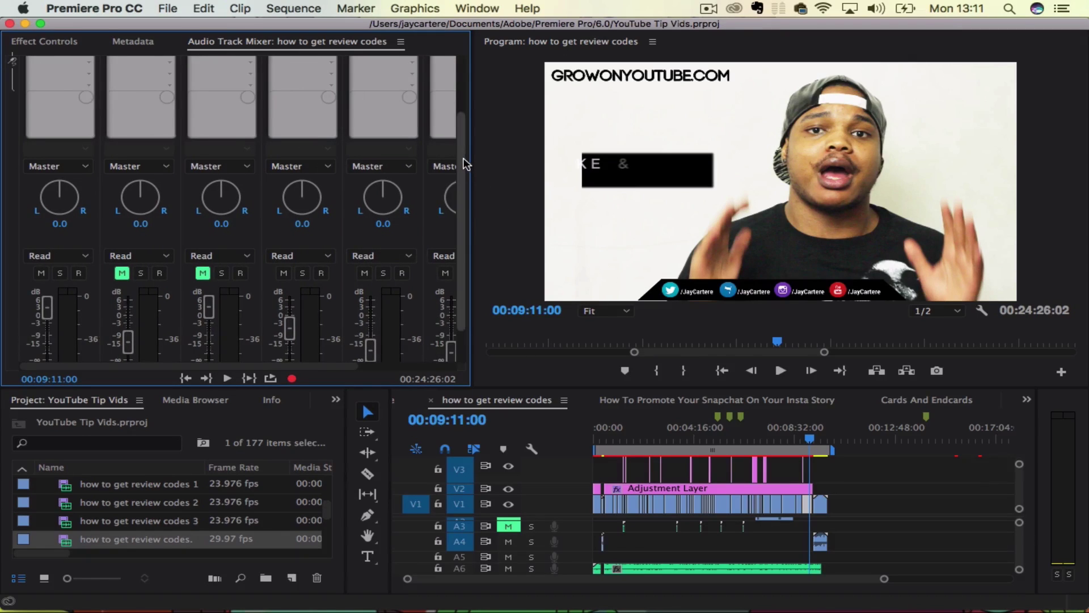
pyautogui.moveTo(462, 168); pyautogui.dragTo(462, 199)
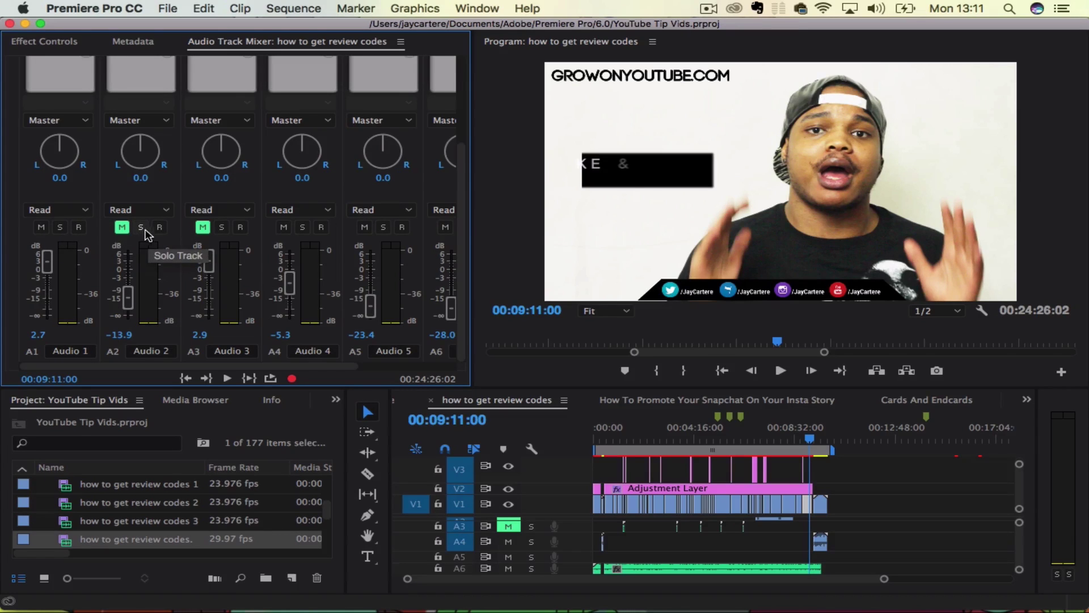
pyautogui.moveTo(886, 579); pyautogui.dragTo(731, 579)
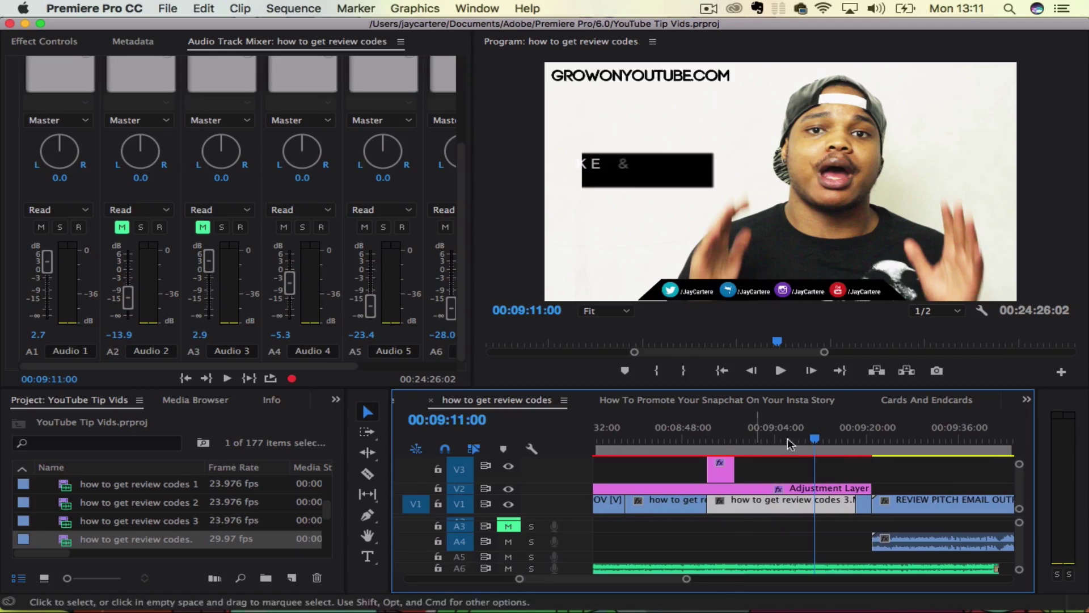
pyautogui.moveTo(687, 579); pyautogui.dragTo(776, 578)
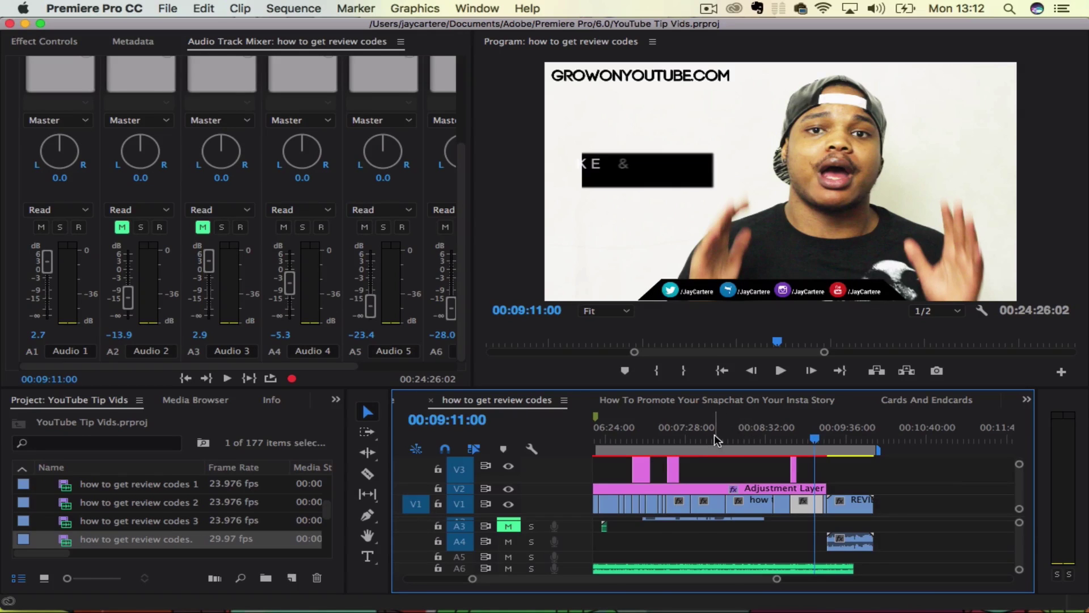
pyautogui.scroll(5, 718, 440)
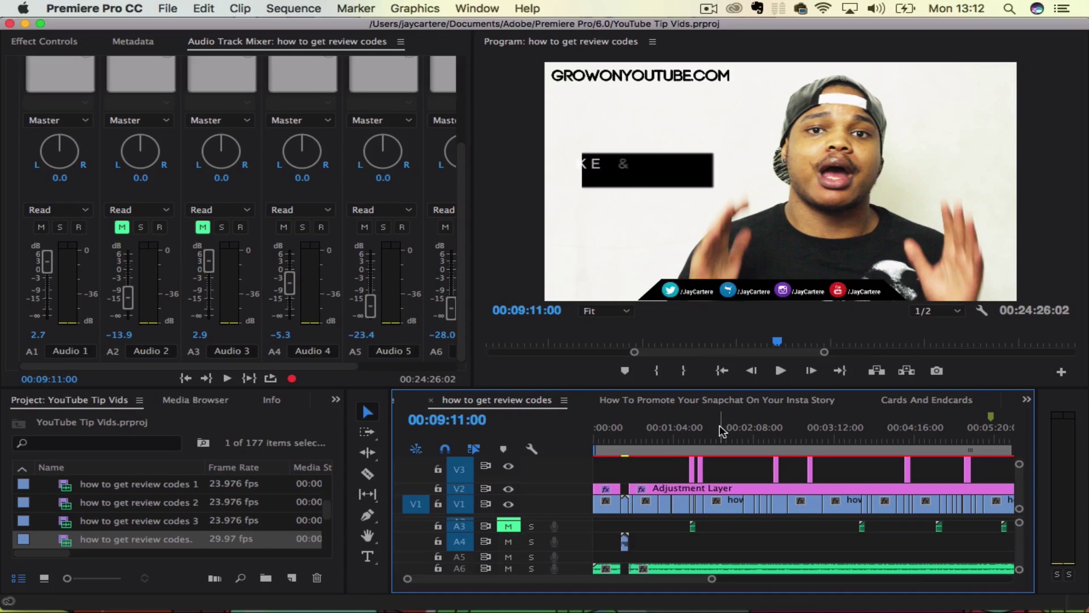
# - Put the playhead at 00:01:39:21, zoom the timeline in, and stop the preview
pyautogui.click(720, 431)
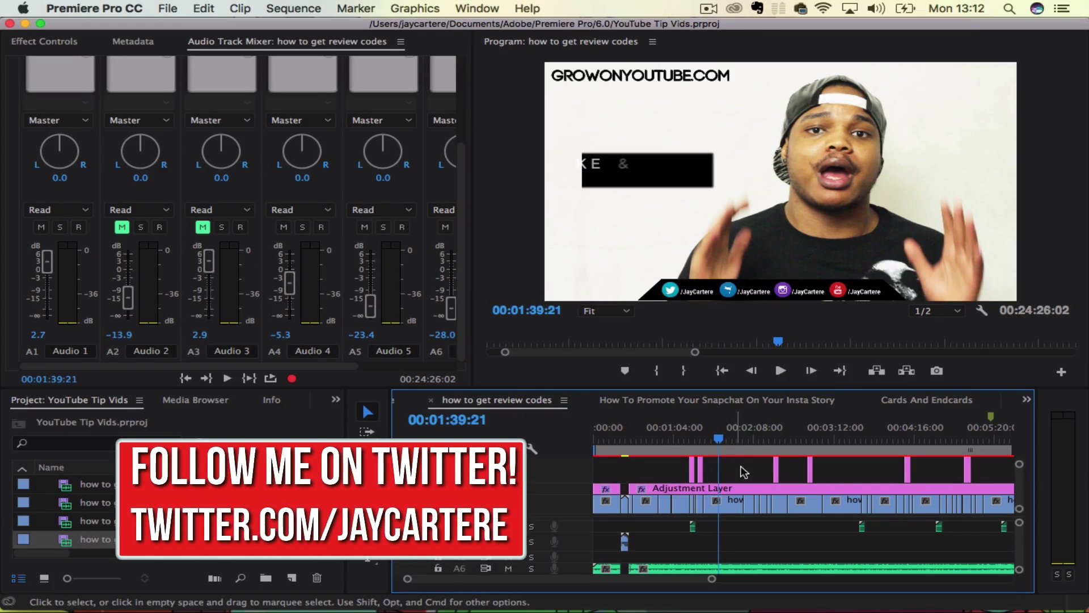
pyautogui.moveTo(712, 578); pyautogui.dragTo(666, 582)
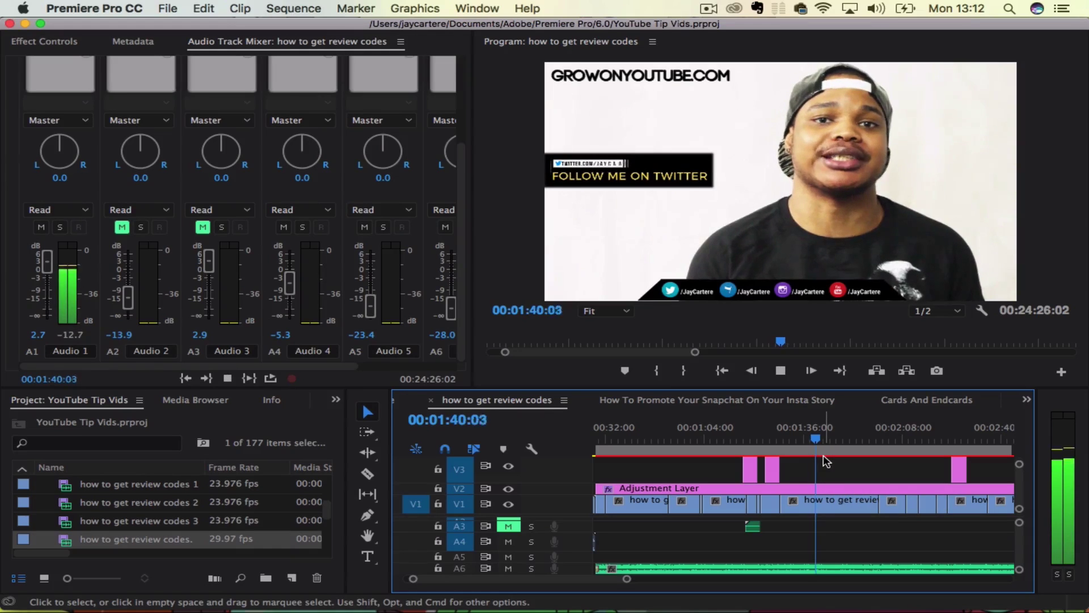
pyautogui.press('space')
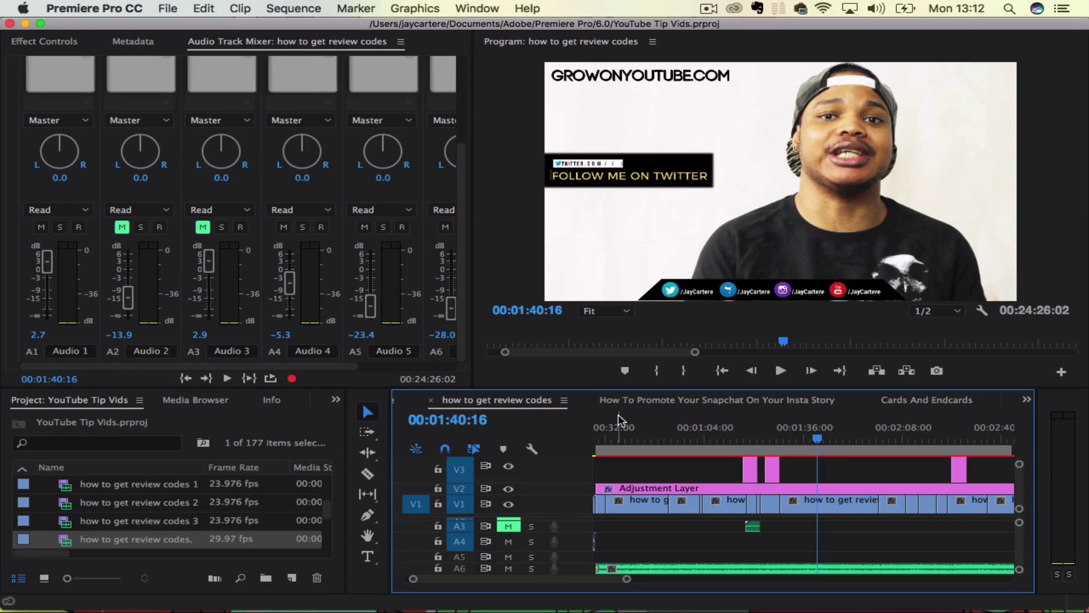
# - Play from 1:40 with system sound muted and pull the Audio 1 fader to 0.2 dB
pyautogui.press('XF86AudioMute')
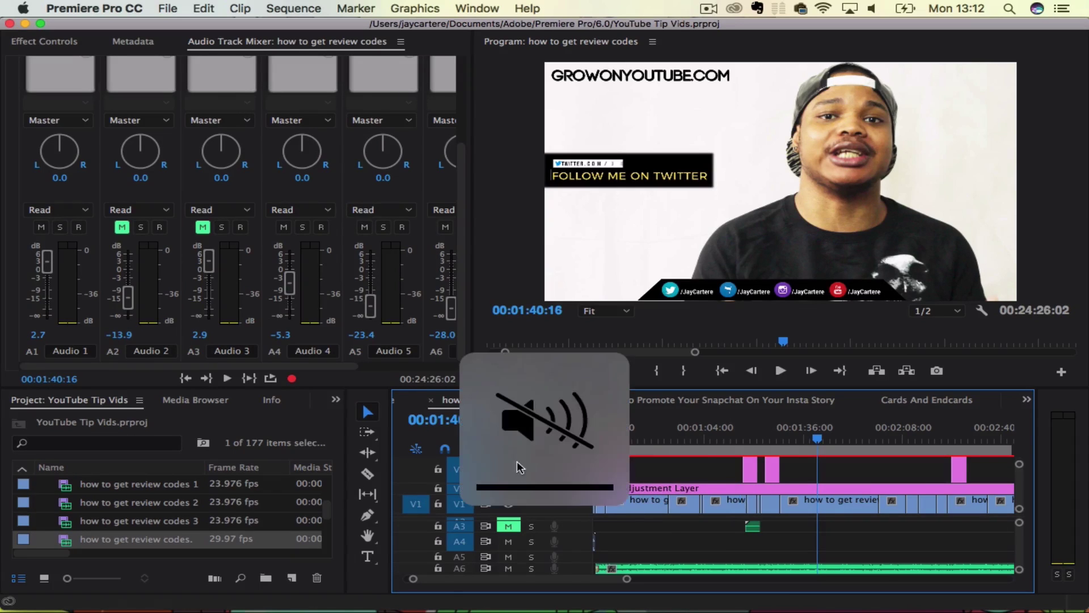
pyautogui.press('space')
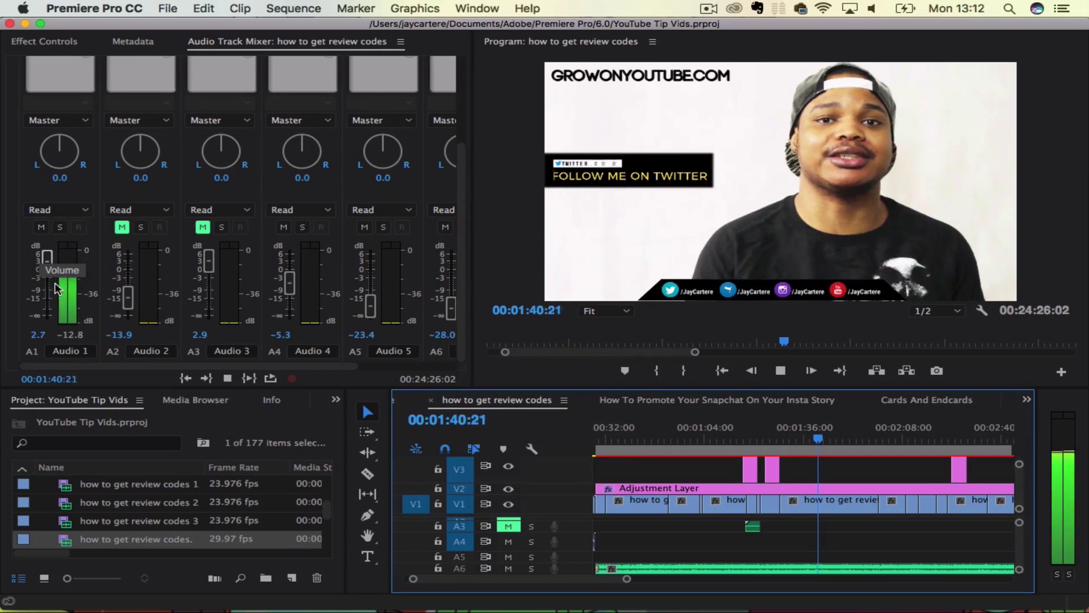
pyautogui.moveTo(48, 278)
pyautogui.mouseDown()
pyautogui.moveTo(49, 292)
pyautogui.moveTo(45, 268)
pyautogui.mouseUp()
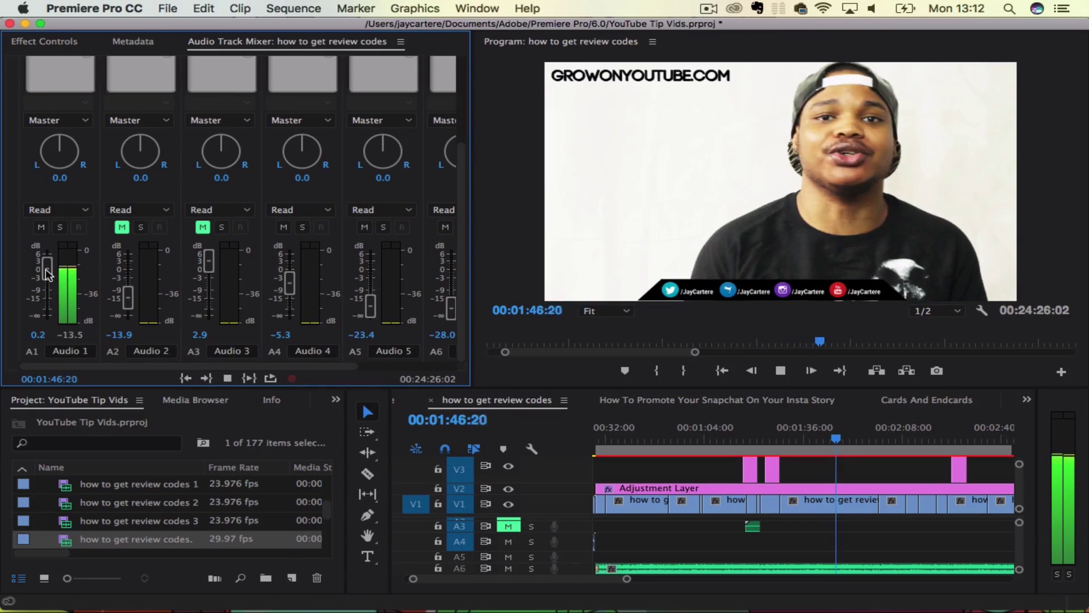
pyautogui.press('space')
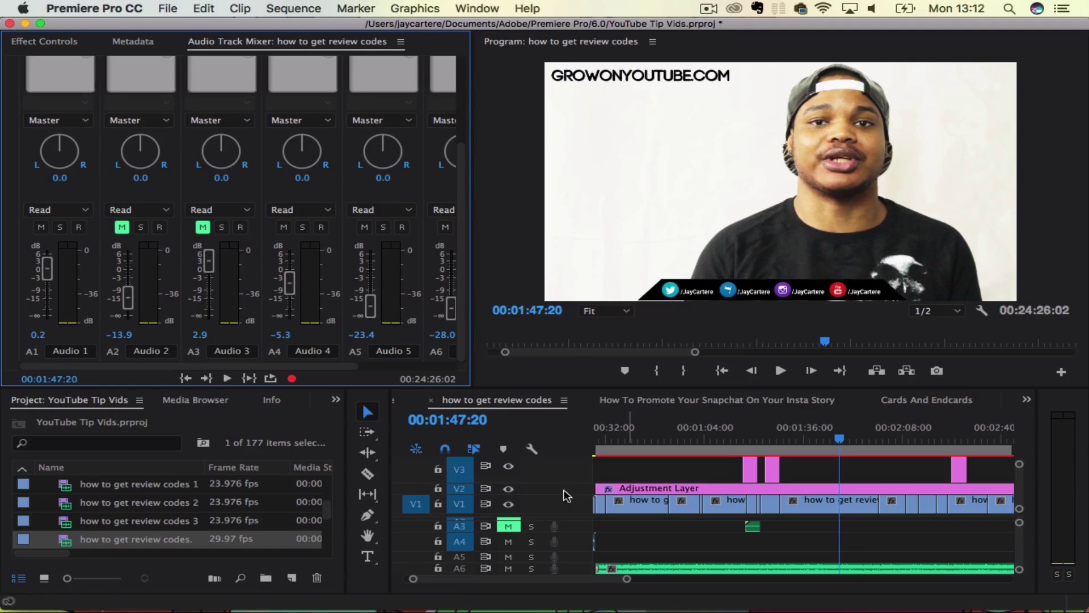
# - Hide the V2 adjustment layer's effect on the video, then show it again
pyautogui.click(507, 489)
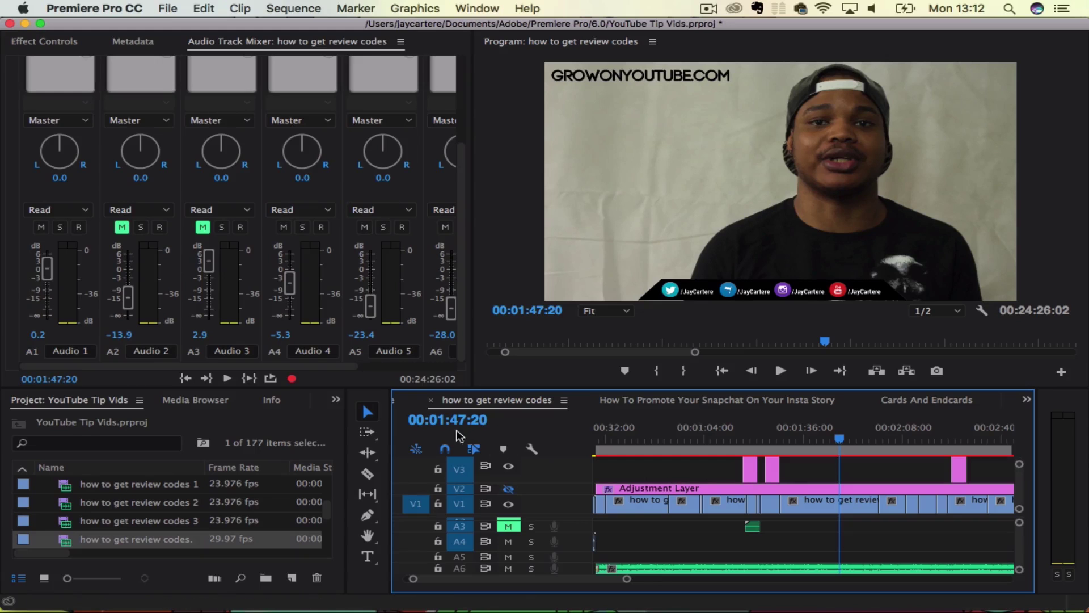
pyautogui.click(507, 489)
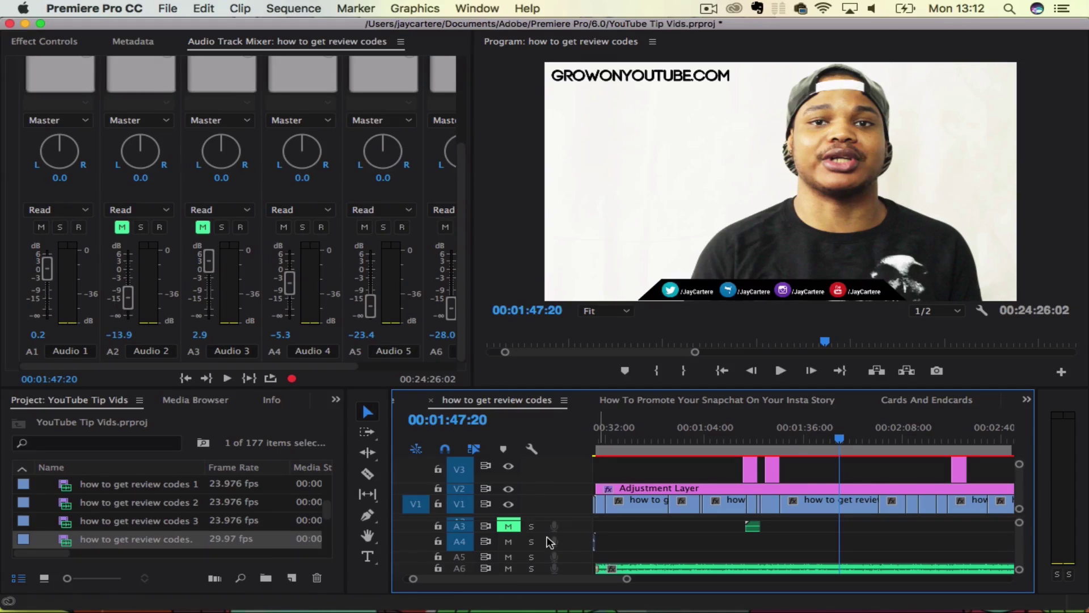
pyautogui.scroll(4, 655, 545)
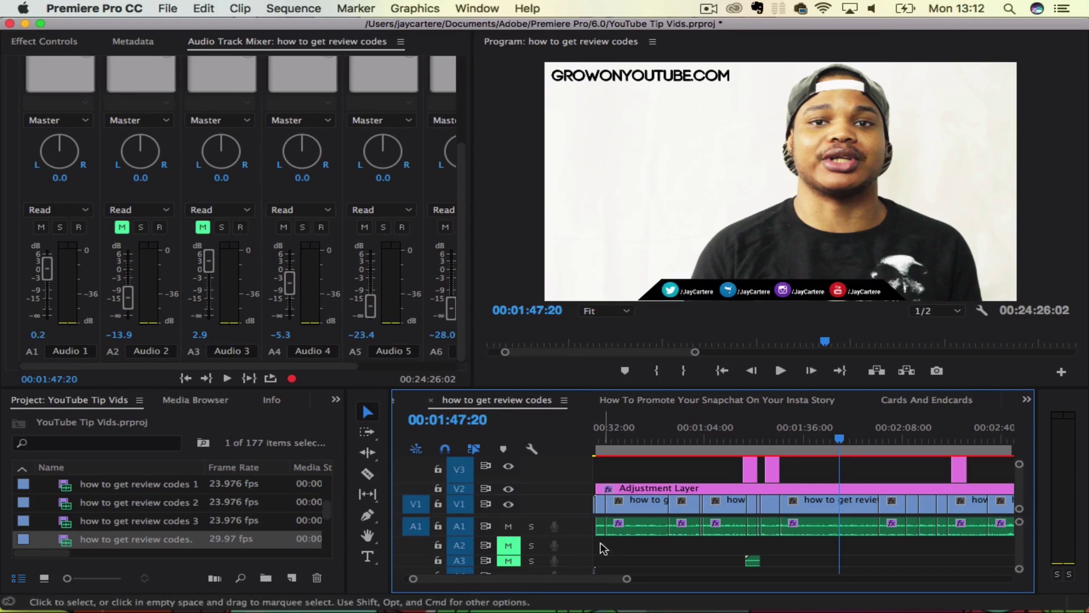
# - Scroll the mixer right to reveal the Audio 6 (-28.0) and Master levels
pyautogui.moveTo(638, 580); pyautogui.dragTo(834, 585)
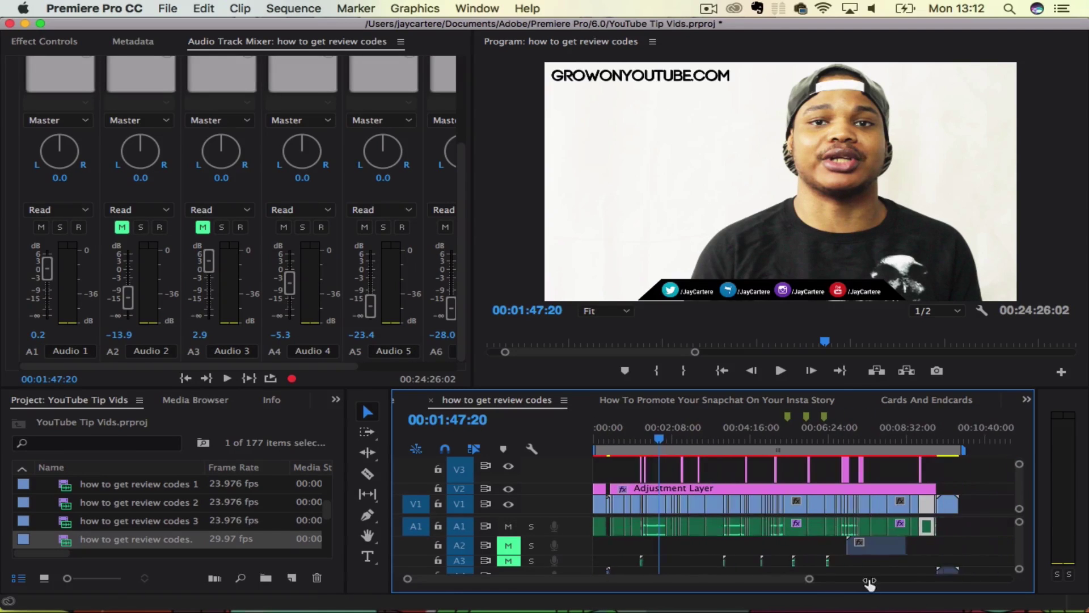
pyautogui.scroll(-1, 781, 552)
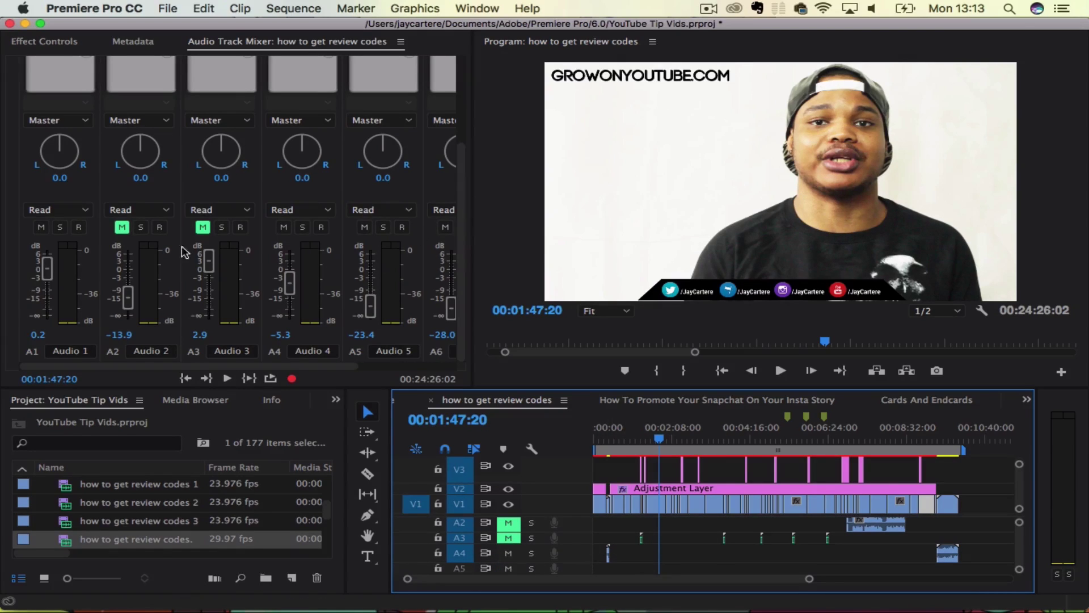
pyautogui.moveTo(307, 365)
pyautogui.mouseDown()
pyautogui.moveTo(413, 367)
pyautogui.moveTo(315, 368)
pyautogui.mouseUp()
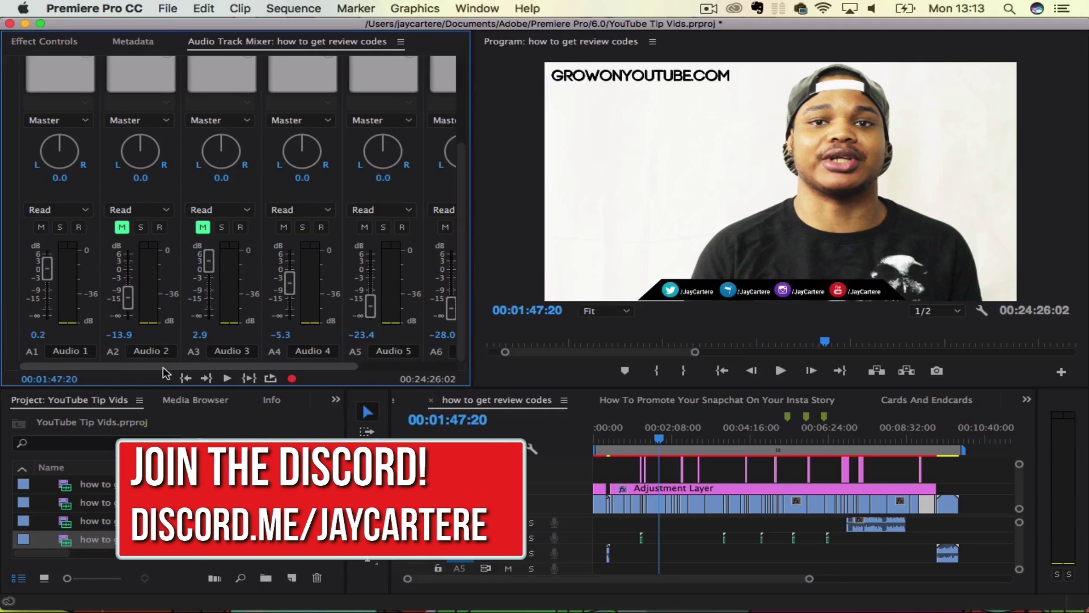
pyautogui.moveTo(233, 366); pyautogui.dragTo(332, 367)
# - Select the A1 audio clip, zoom the timeline in around it, and bring up its options
pyautogui.click(781, 530)
pyautogui.press('=')
pyautogui.press('=')
pyautogui.press('=')
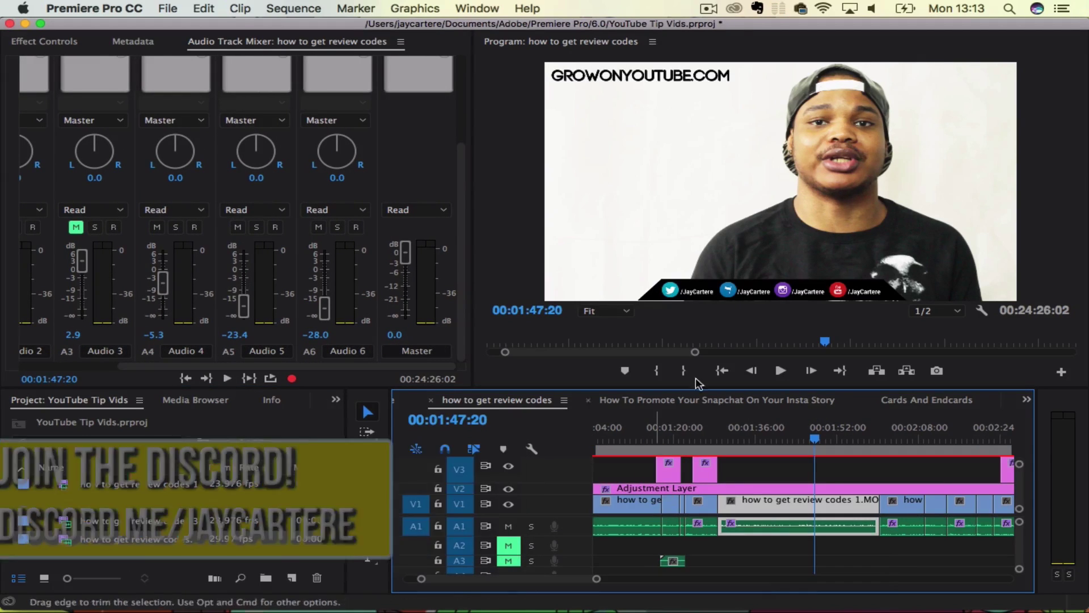
pyautogui.rightClick(787, 526)
pyautogui.scroll(-10, 839, 564)
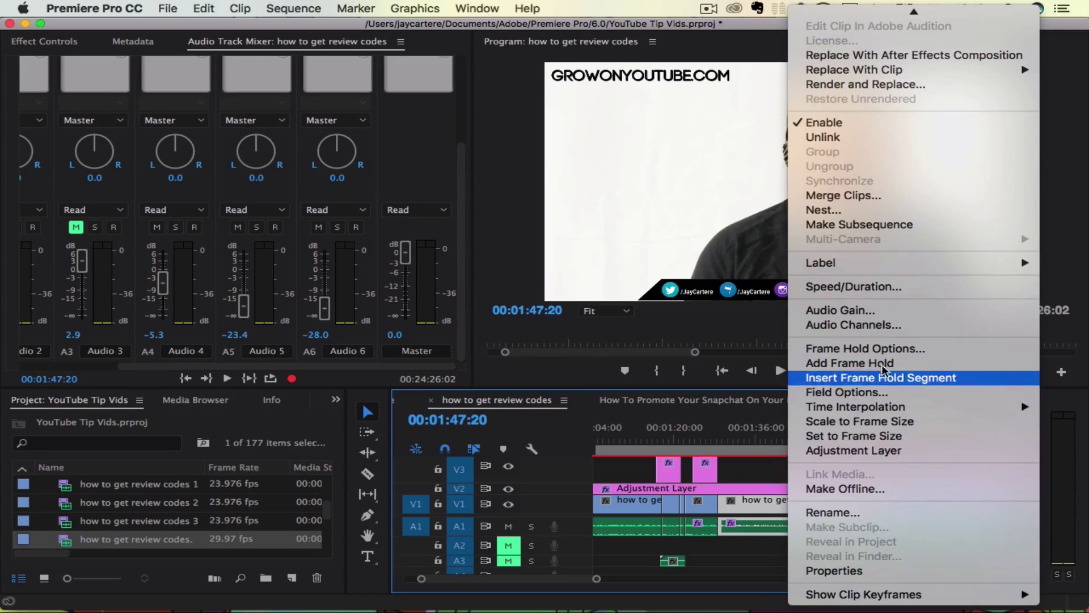
pyautogui.click(883, 311)
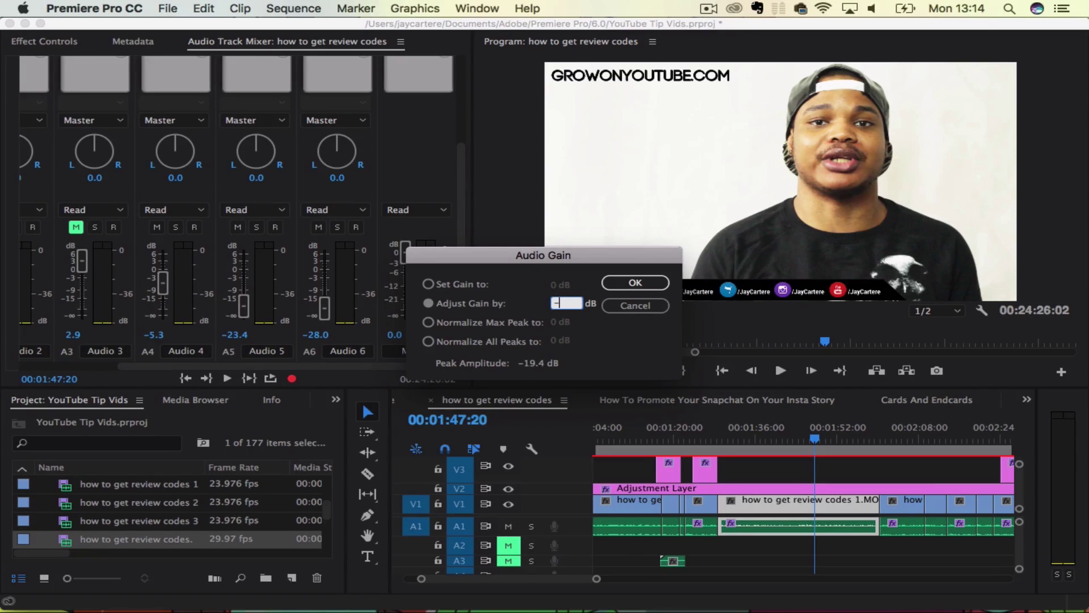
pyautogui.write('-50')
pyautogui.click(636, 305)
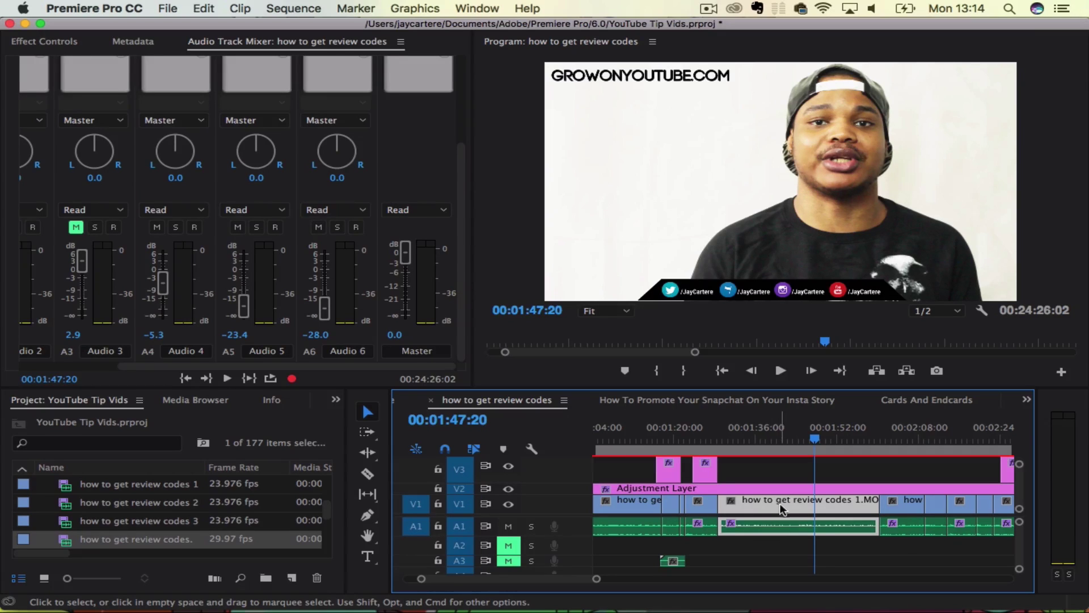
# - Widen the timeline zoom bar to the full sequence and scroll the mixer back to Audio 1
pyautogui.moveTo(596, 578); pyautogui.dragTo(725, 581)
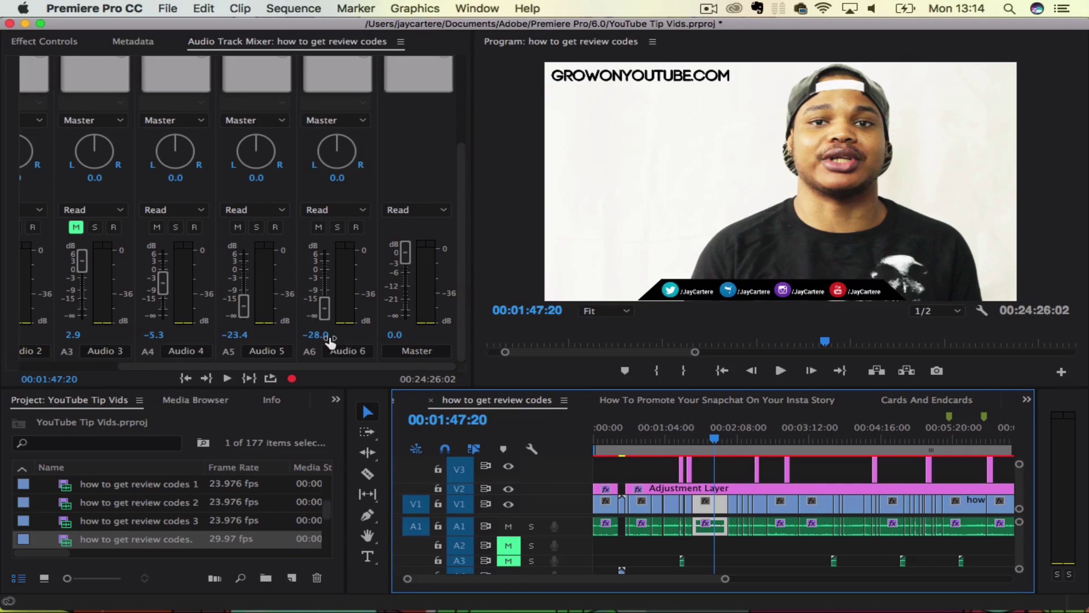
pyautogui.moveTo(333, 367); pyautogui.dragTo(237, 367)
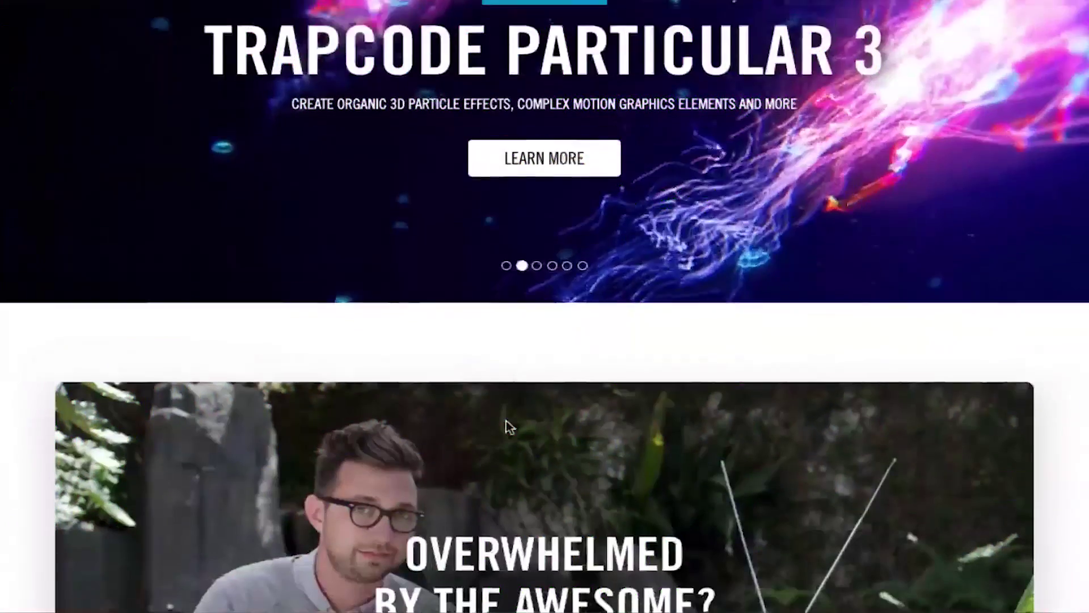
# - Browse the Universe 2.1 page and reach the Magic Bullet Suite 13 page priced $899.00
pyautogui.scroll(-3, 509, 424)
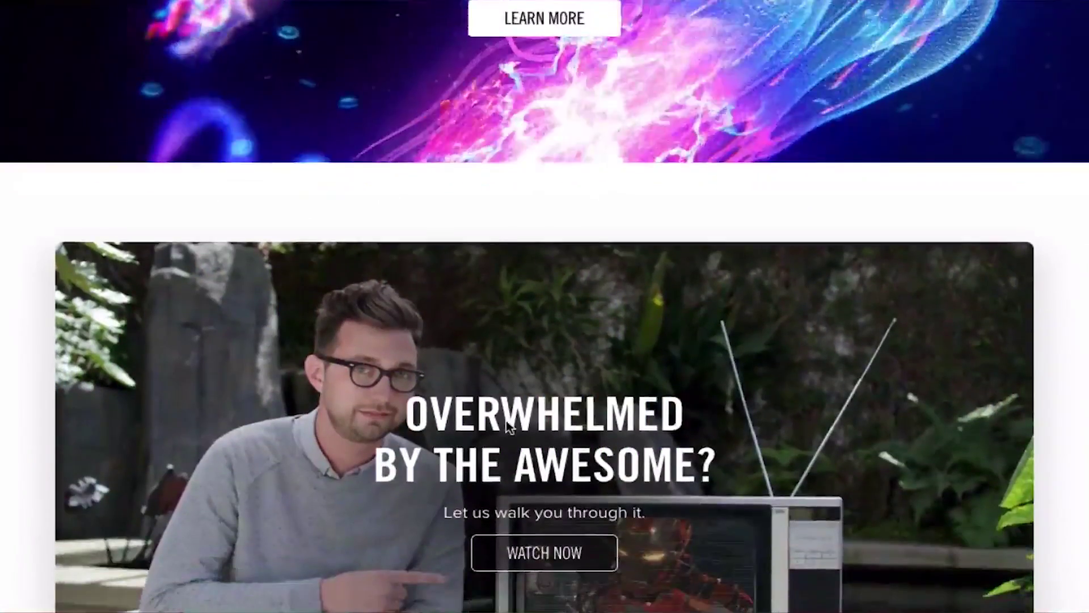
pyautogui.scroll(-3, 509, 424)
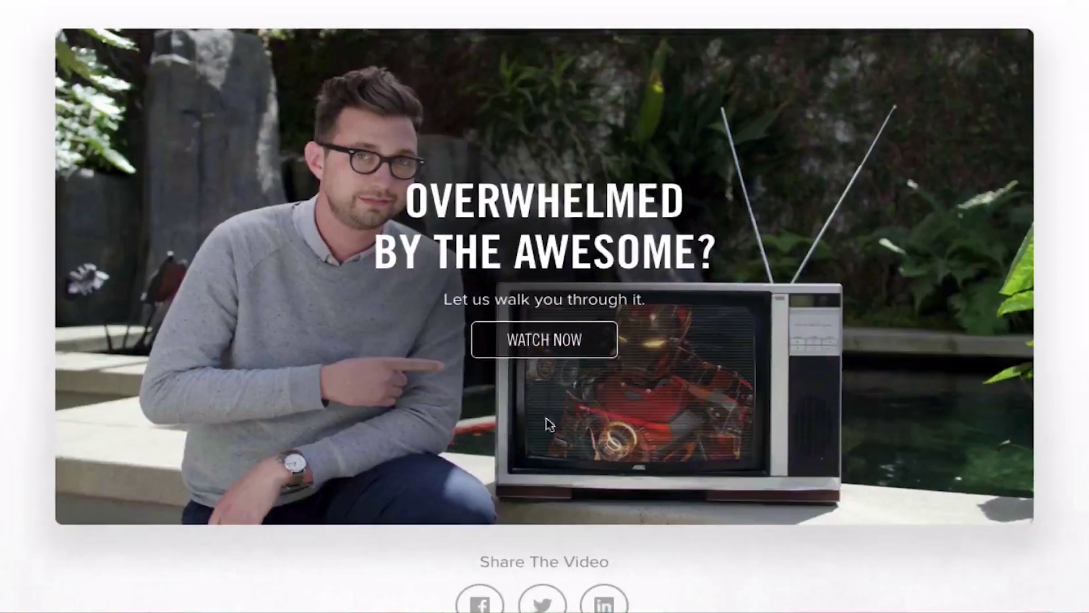
pyautogui.scroll(10, 1076, 459)
pyautogui.scroll(-1, 1077, 459)
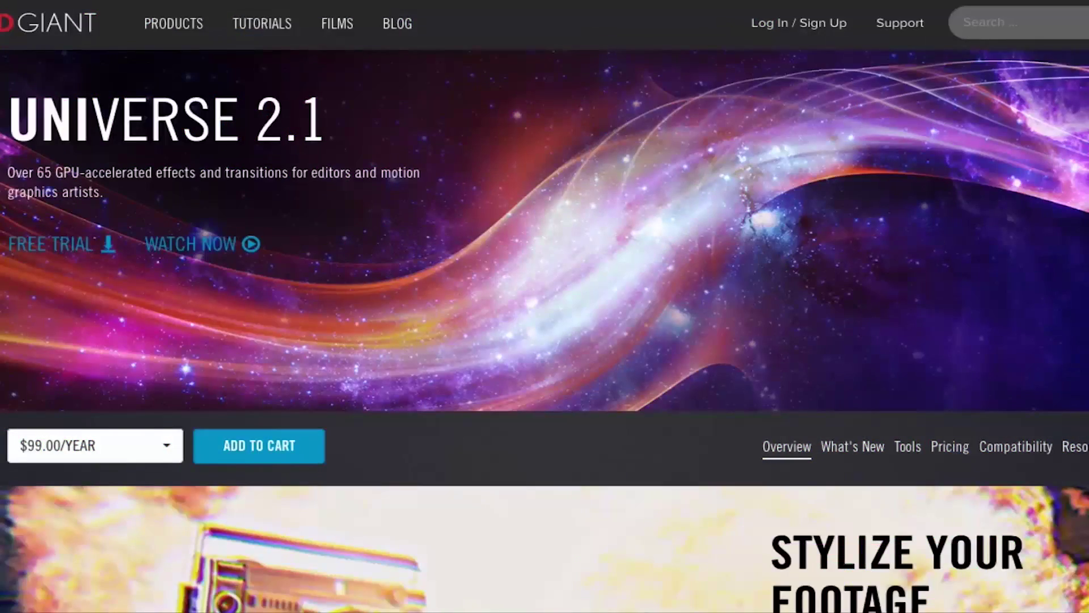
pyautogui.scroll(-5, 545, 307)
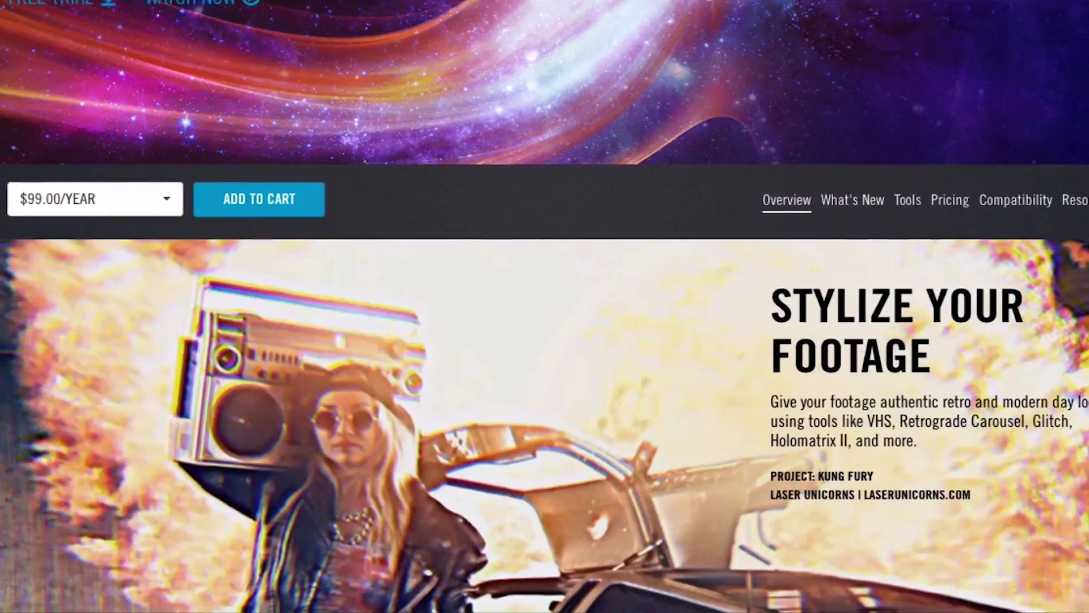
pyautogui.scroll(5, 545, 307)
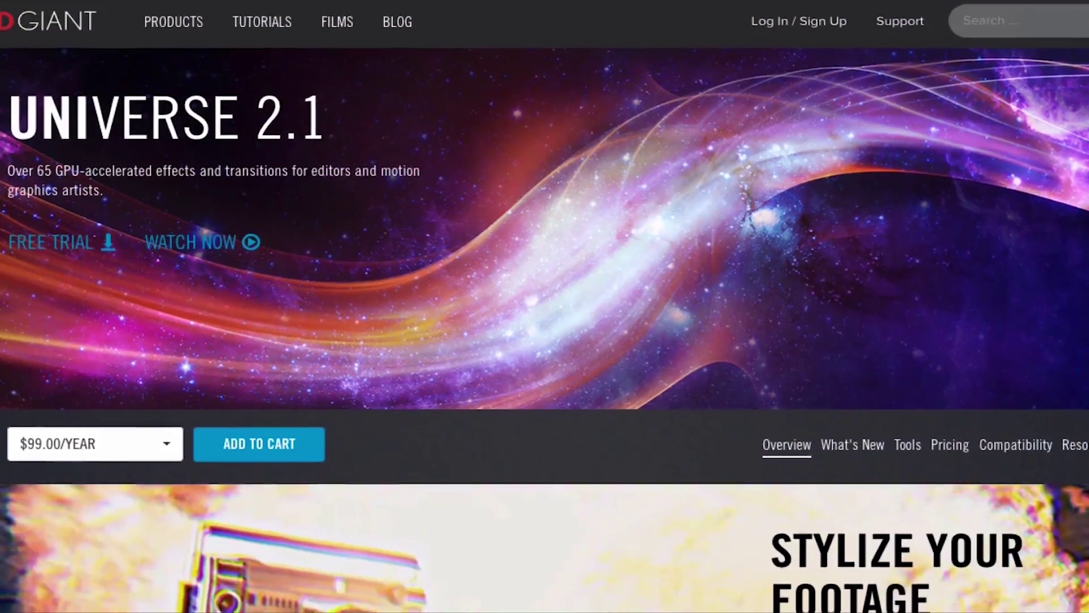
pyautogui.scroll(-1, 544, 306)
pyautogui.scroll(-5, 544, 306)
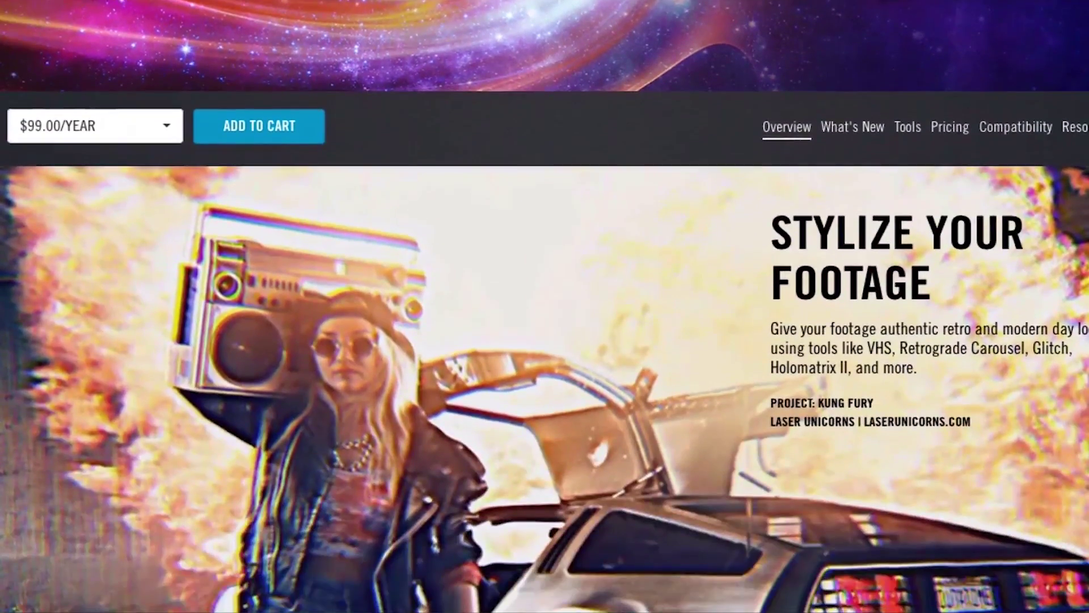
pyautogui.scroll(-5, 545, 306)
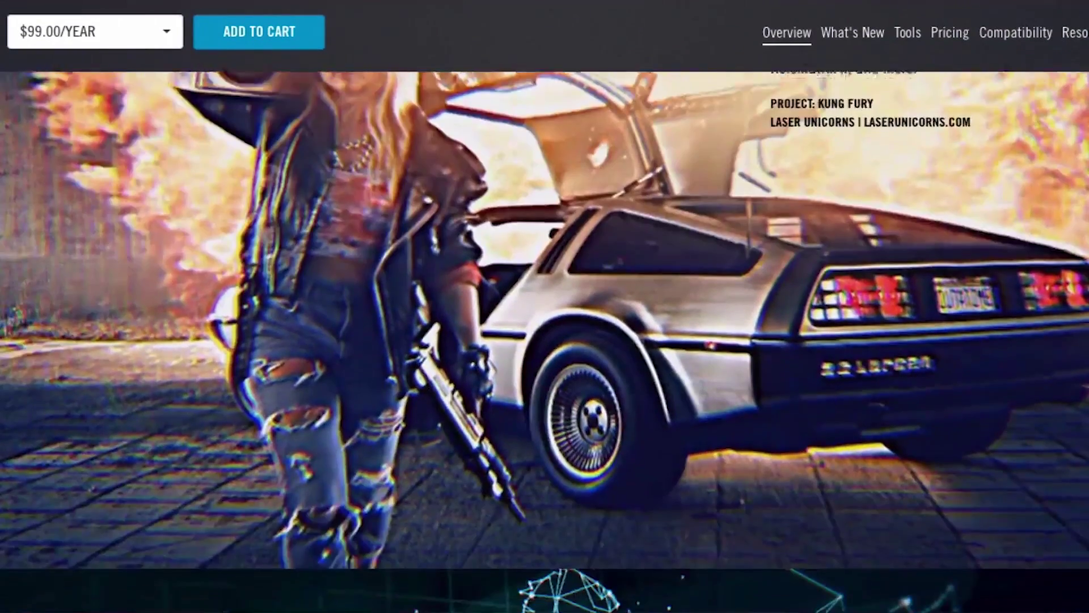
pyautogui.scroll(-5, 545, 306)
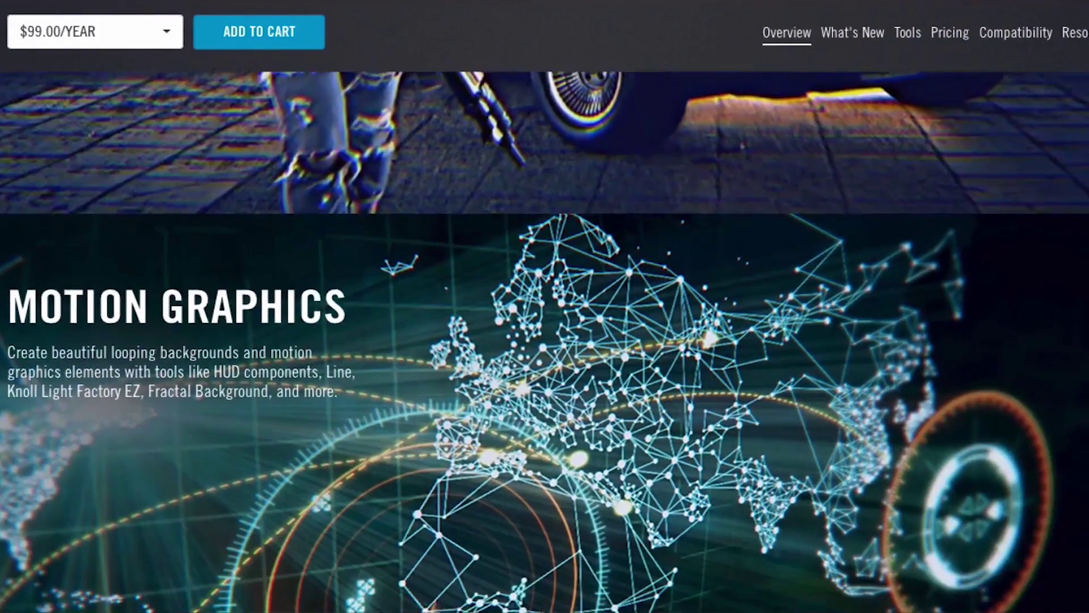
pyautogui.scroll(-5, 544, 306)
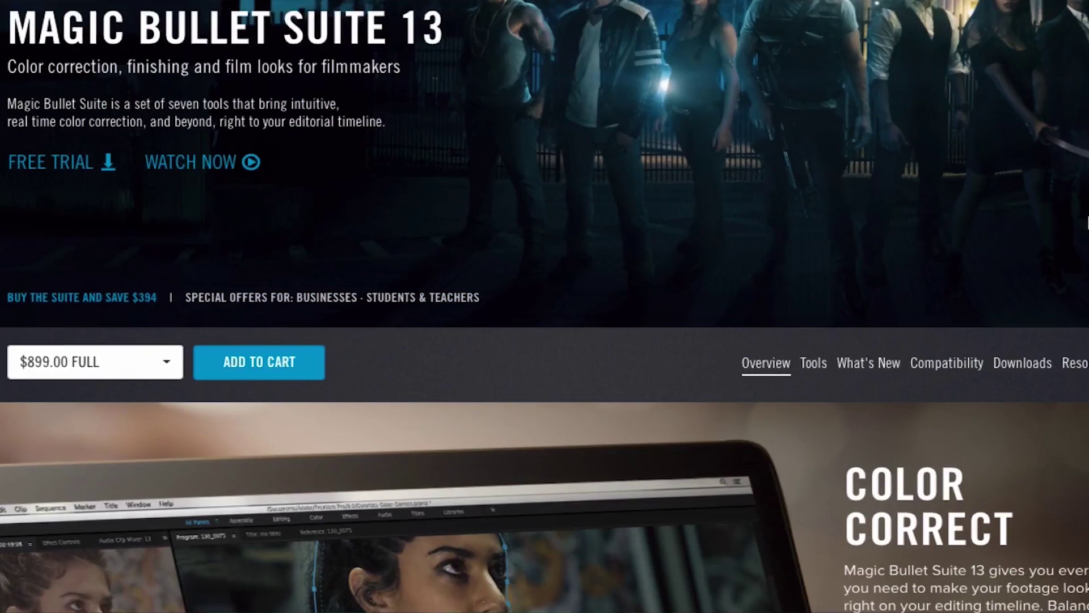
# - Scroll the product catalogue to Magic Bullet Looks ($399), Denoiser III and Colorista IV ($199)
pyautogui.scroll(-1, 544, 306)
pyautogui.scroll(-5, 1088, 221)
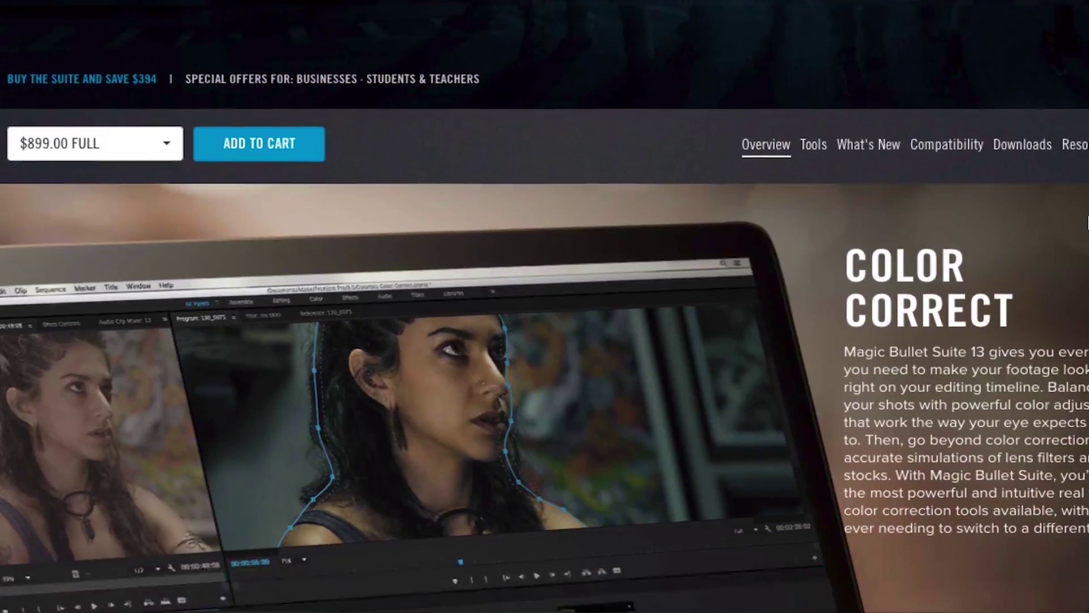
pyautogui.scroll(-1, 1087, 221)
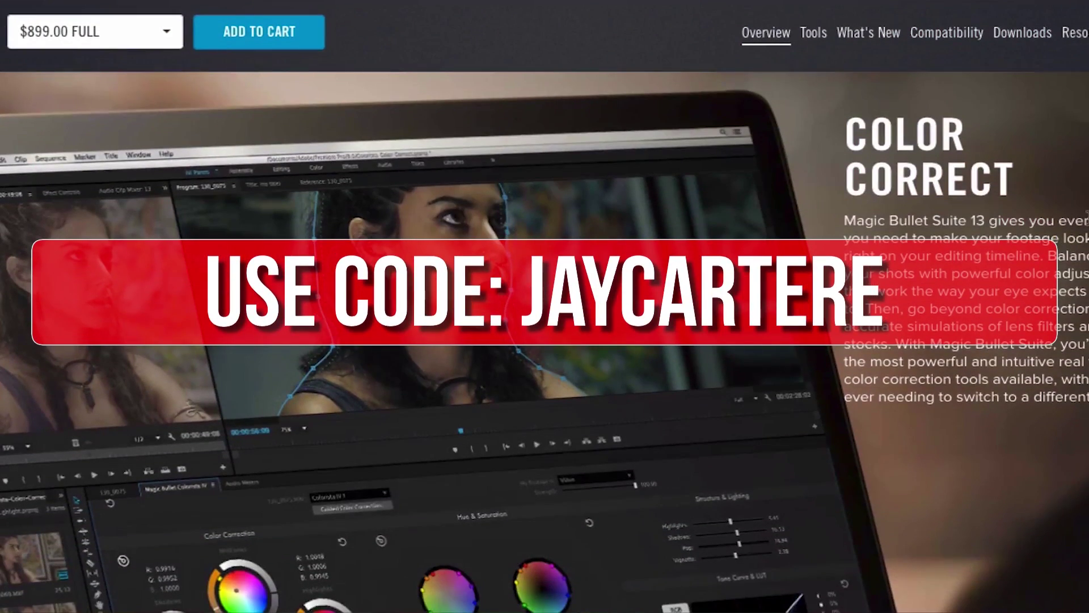
pyautogui.scroll(-1, 544, 342)
pyautogui.scroll(-1, 545, 342)
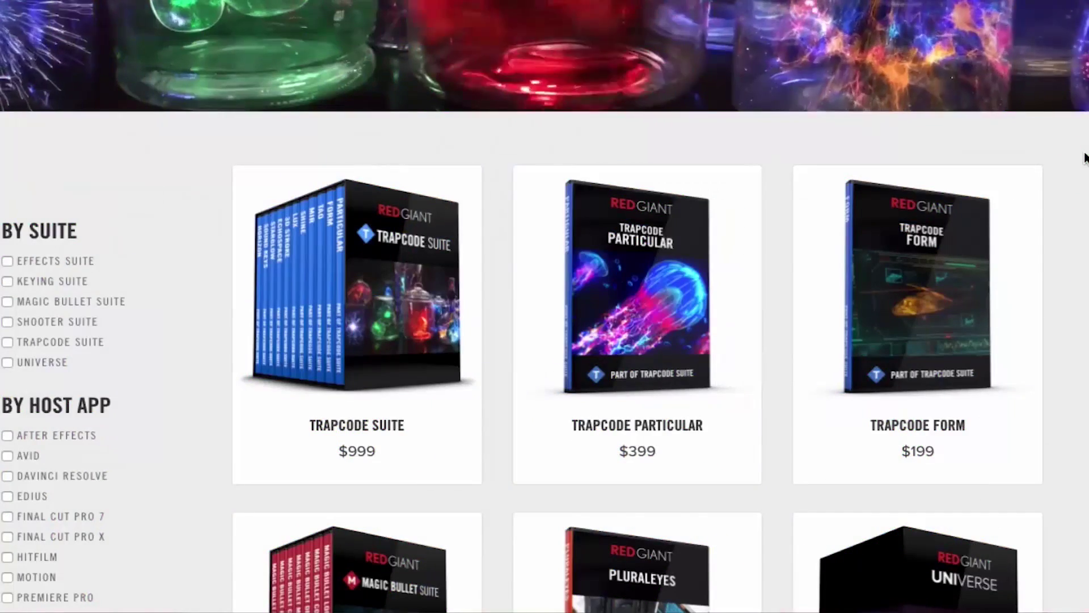
pyautogui.scroll(-4, 1085, 158)
pyautogui.scroll(-3, 1085, 158)
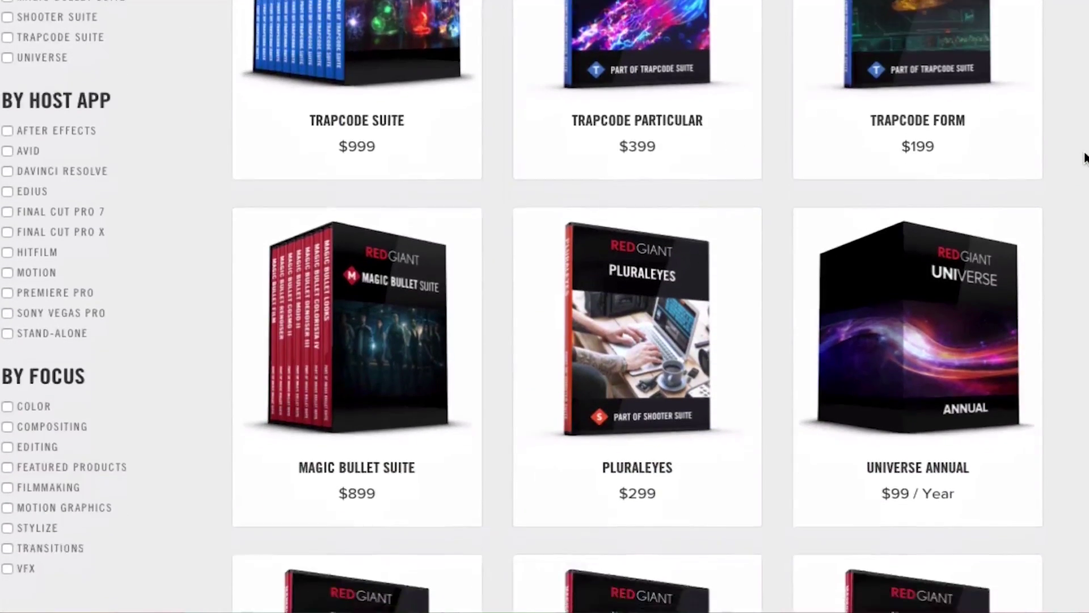
pyautogui.scroll(-5, 1085, 158)
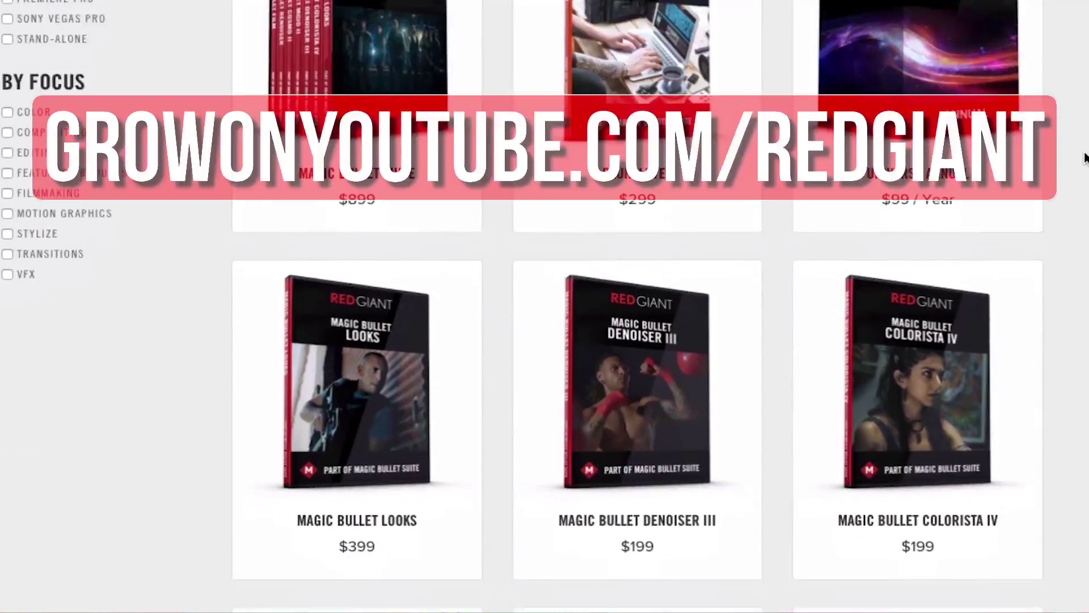
pyautogui.scroll(-4, 1086, 158)
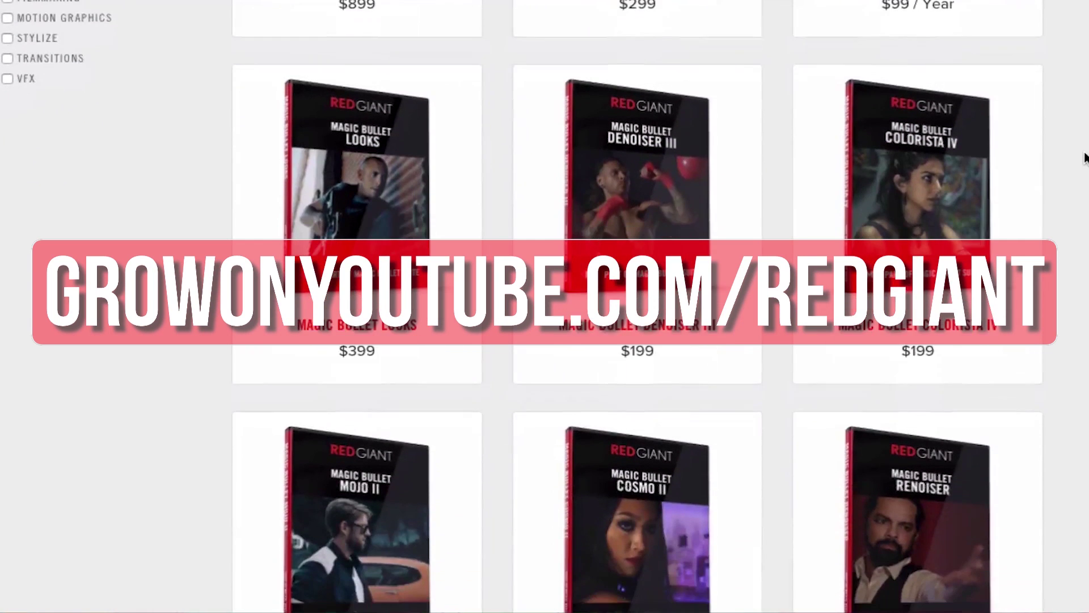